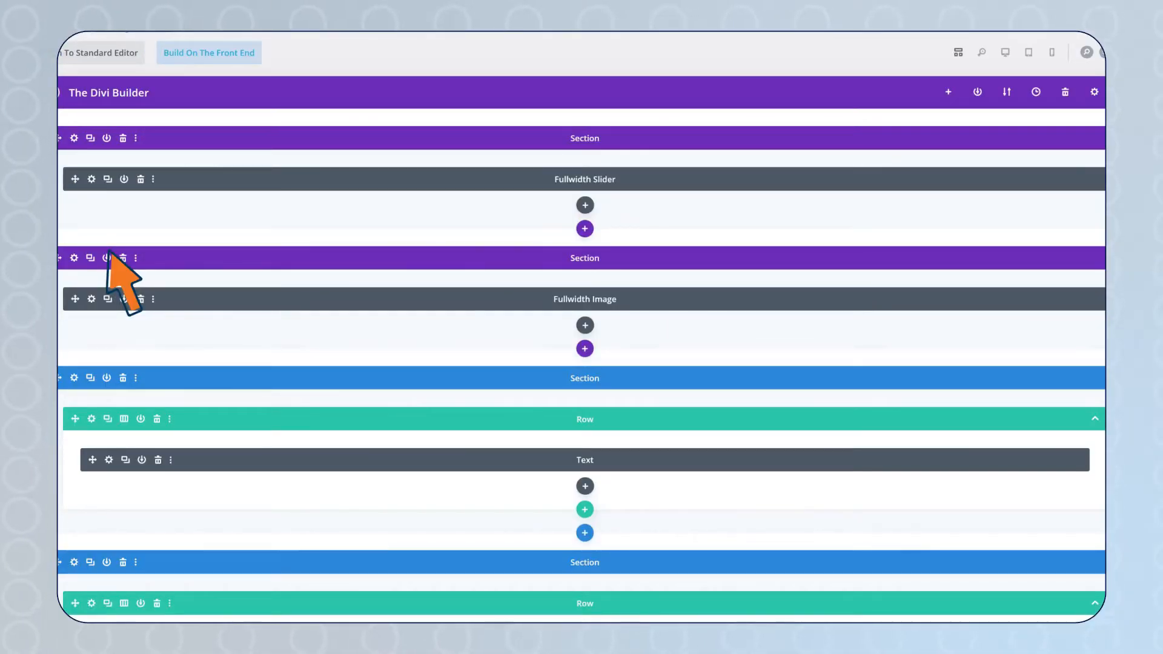
Step: In the text module's settings, choose the New Enrollment form for insertion and turn off displaying its title and description
{"action": "left_click", "coordinate": [109, 459]}
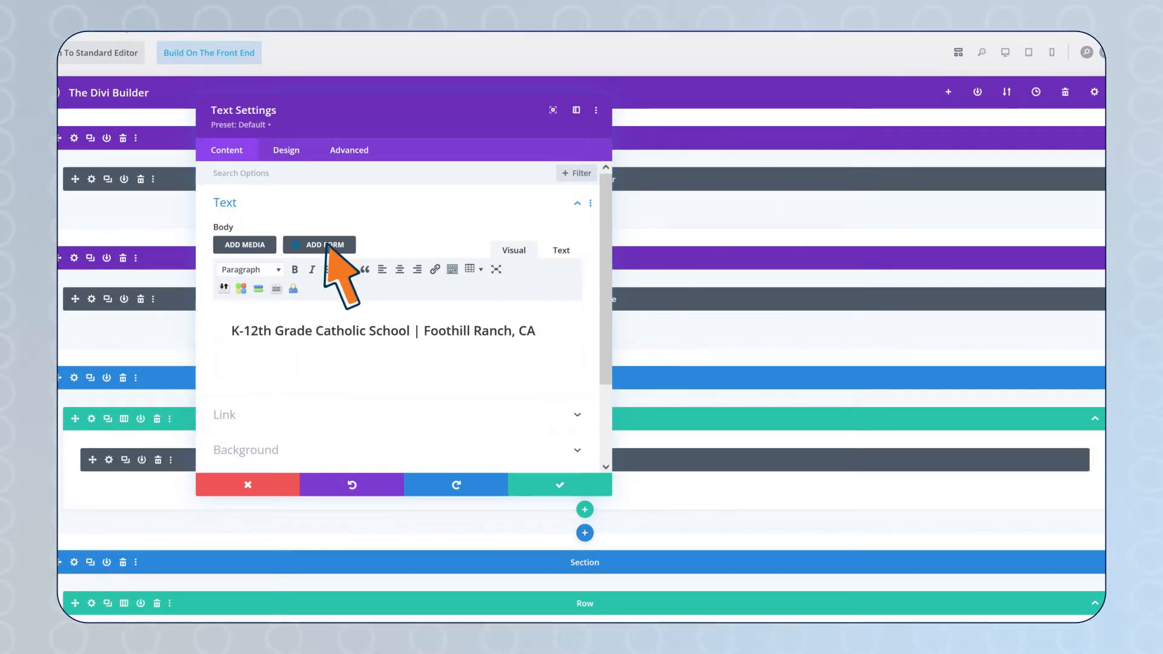
{"action": "left_click", "coordinate": [327, 243]}
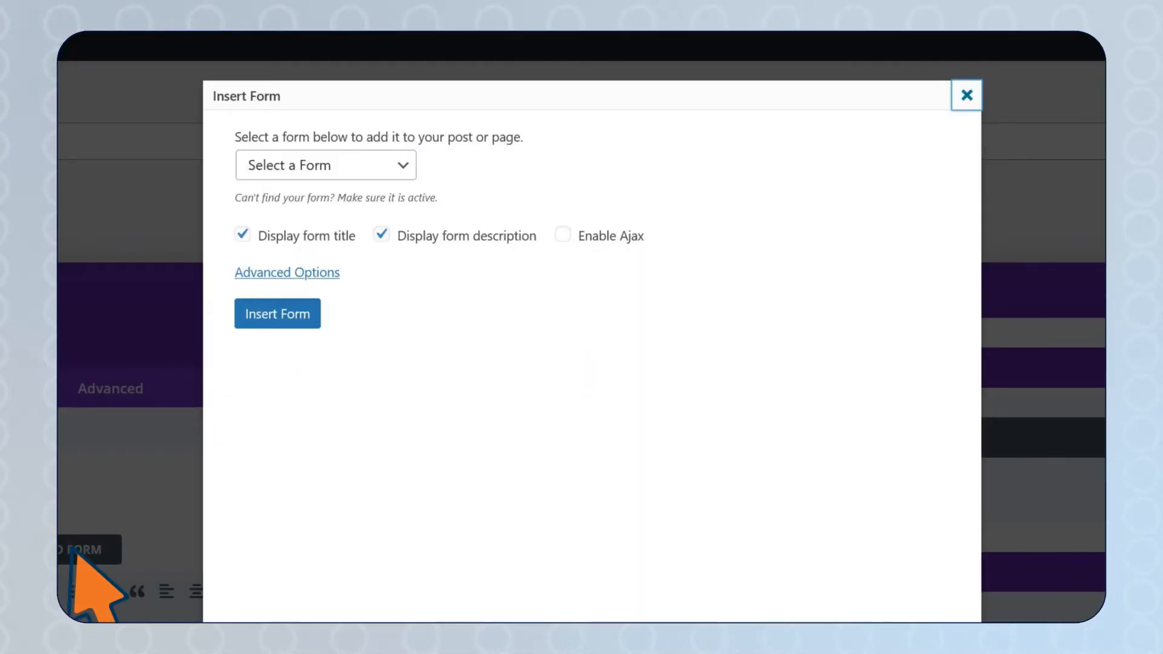
{"action": "left_click", "coordinate": [402, 165]}
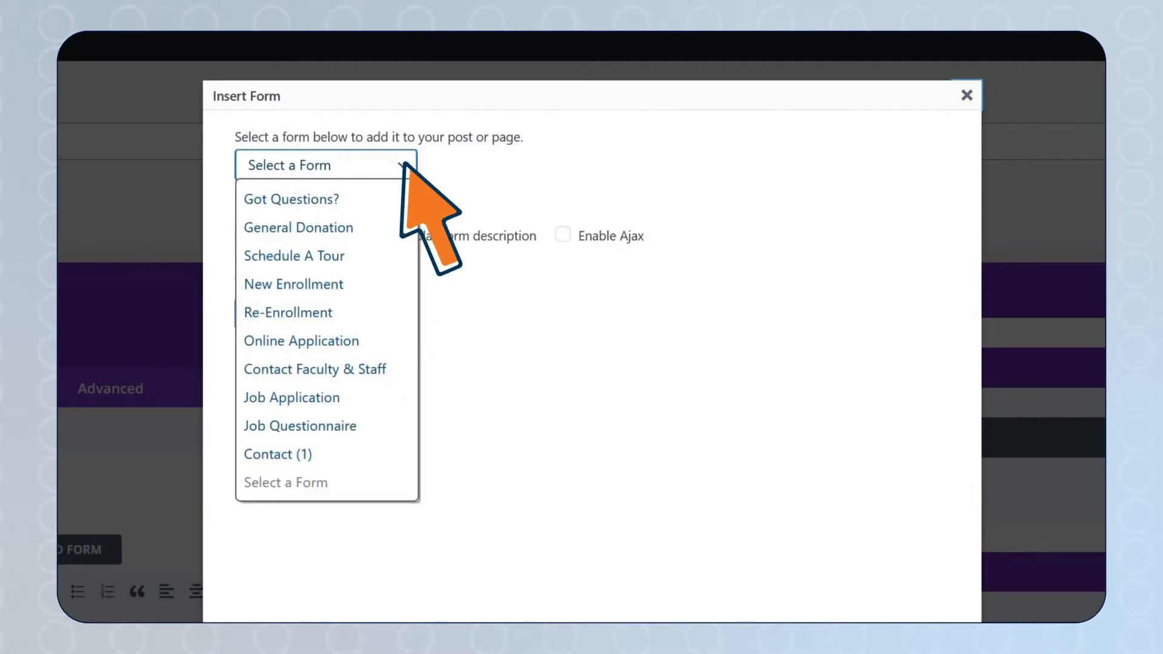
{"action": "left_click", "coordinate": [382, 283]}
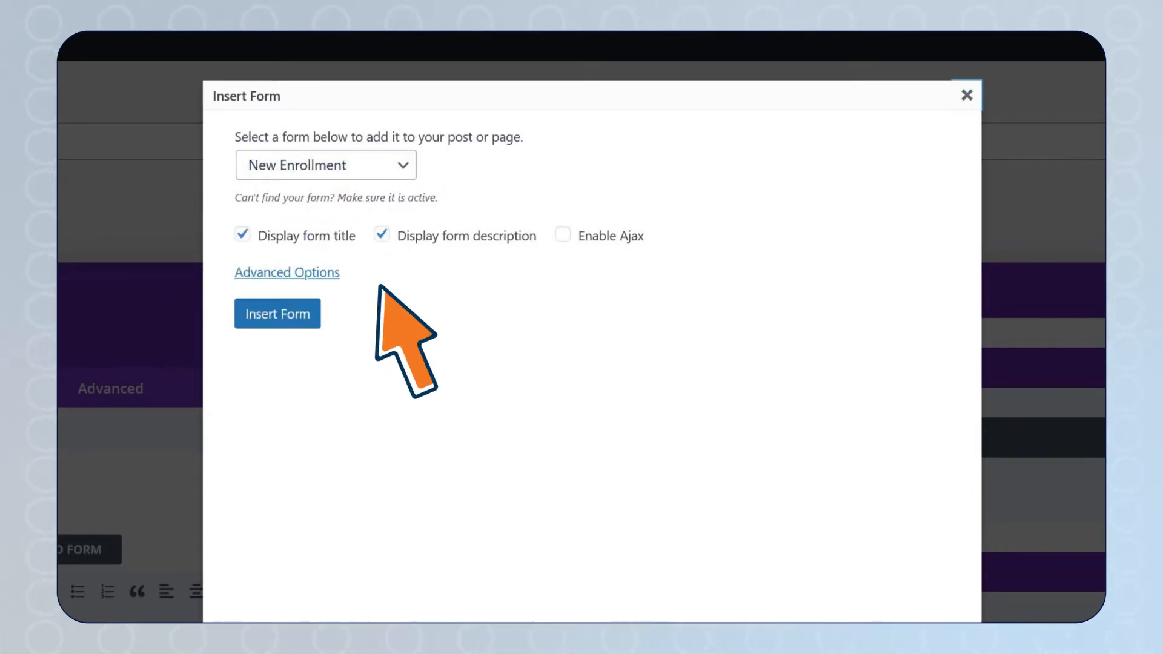
{"action": "left_click", "coordinate": [281, 235]}
{"action": "left_click", "coordinate": [436, 237]}
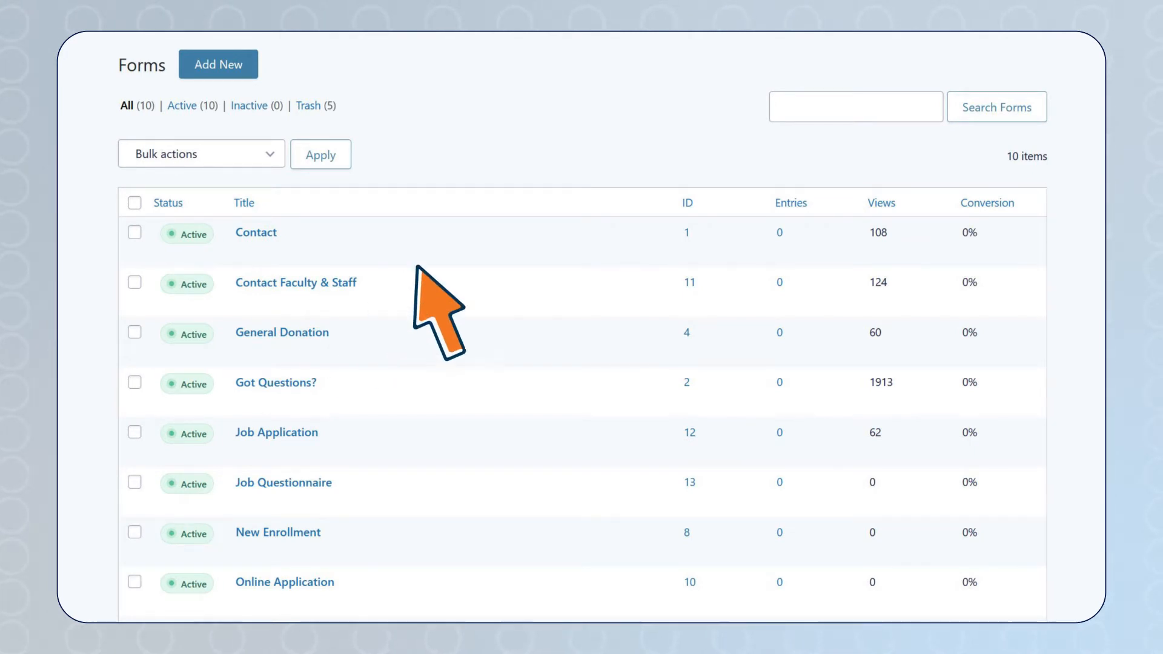
Step: Open the general form settings of the Contact form from the forms list
{"action": "mouse_move", "coordinate": [483, 239]}
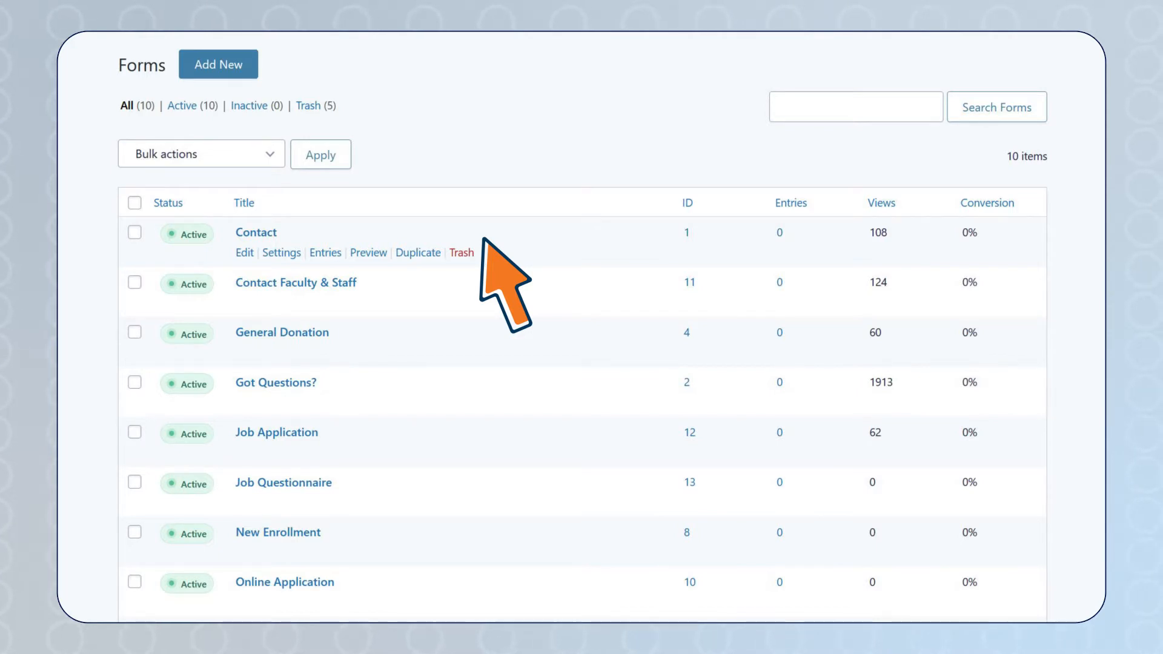
{"action": "left_click", "coordinate": [245, 257]}
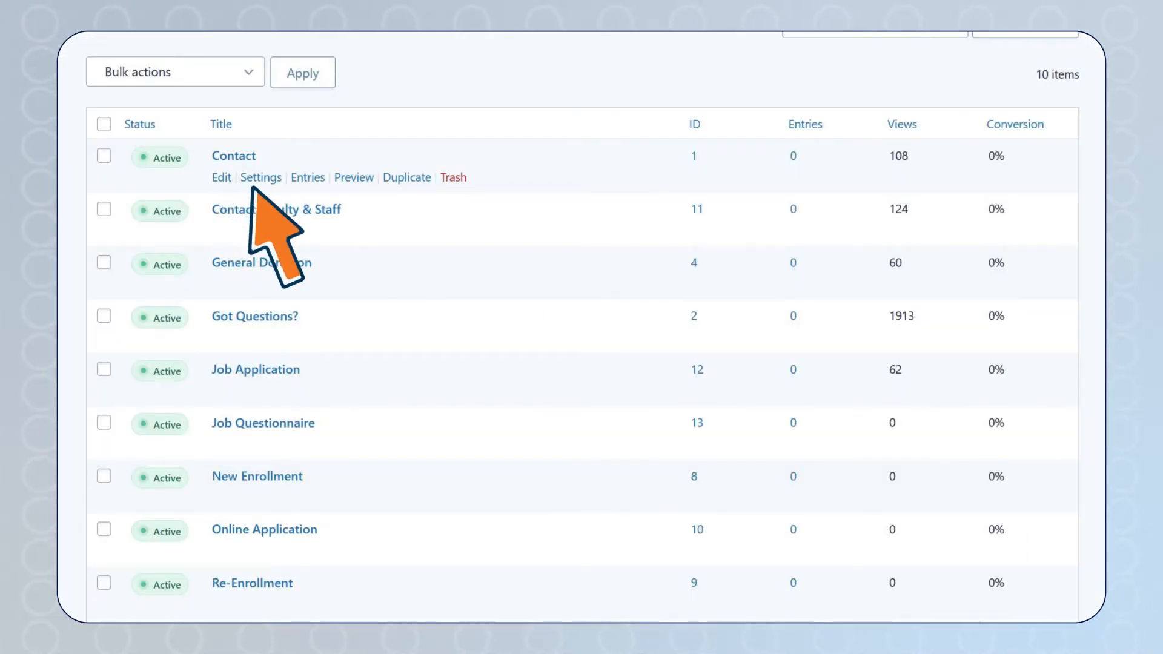
{"action": "mouse_move", "coordinate": [252, 185]}
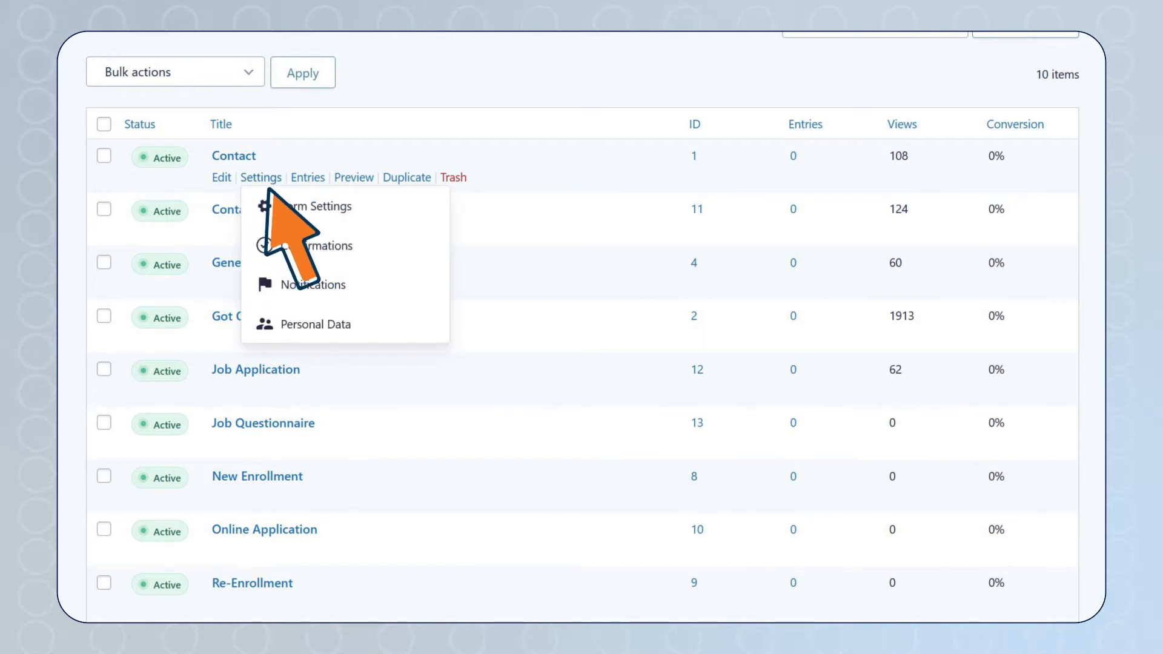
{"action": "left_click", "coordinate": [402, 204]}
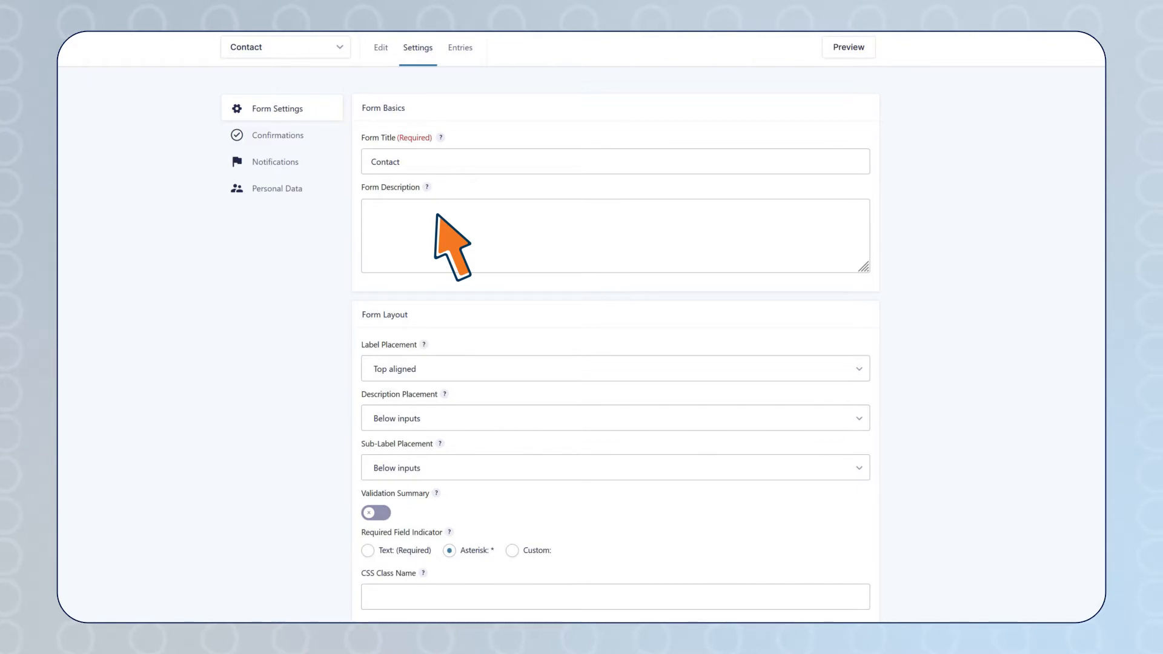
Step: Open the Contact form's Default Confirmation for editing and set its confirmation type to Redirect
{"action": "left_click", "coordinate": [314, 134]}
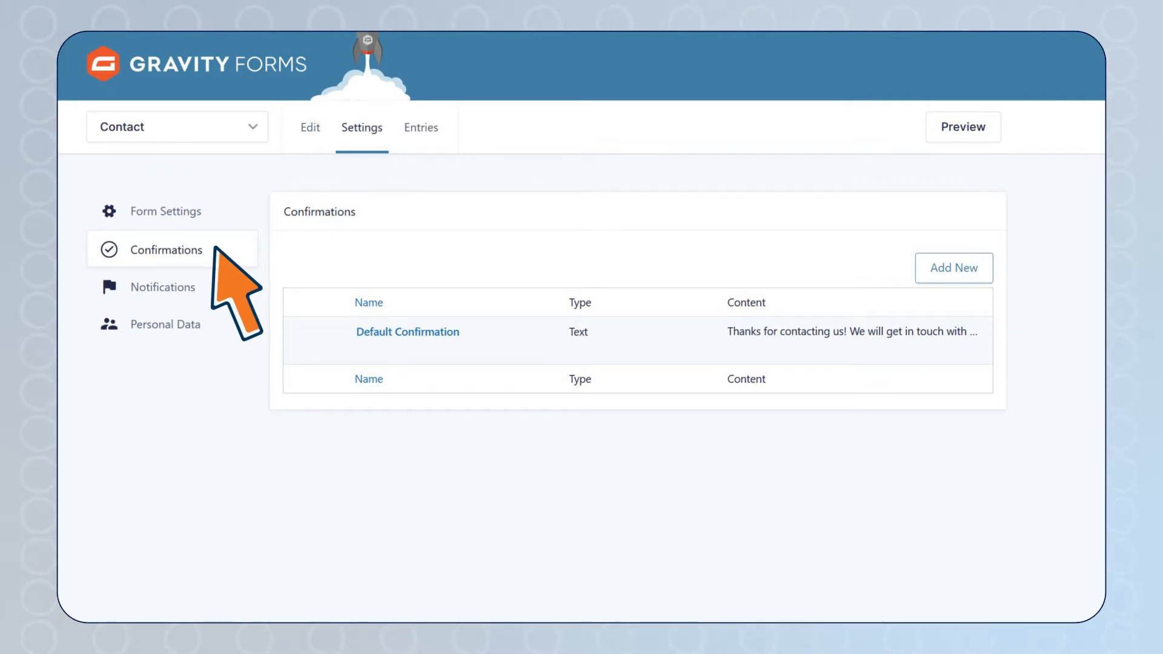
{"action": "mouse_move", "coordinate": [364, 356]}
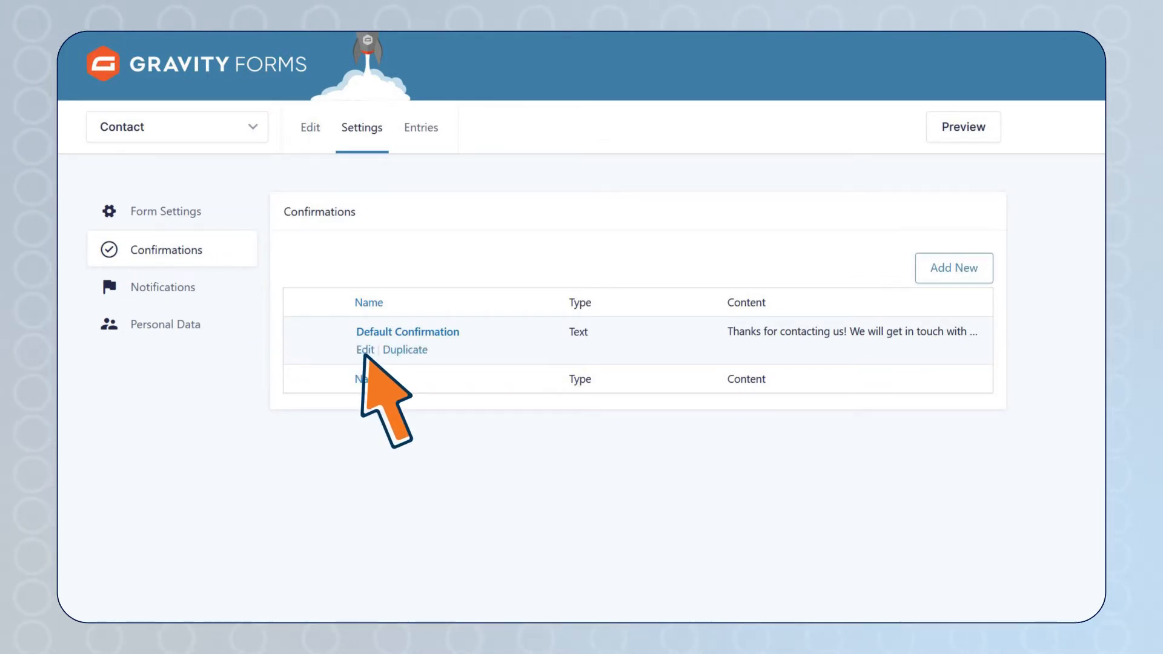
{"action": "left_click", "coordinate": [364, 355]}
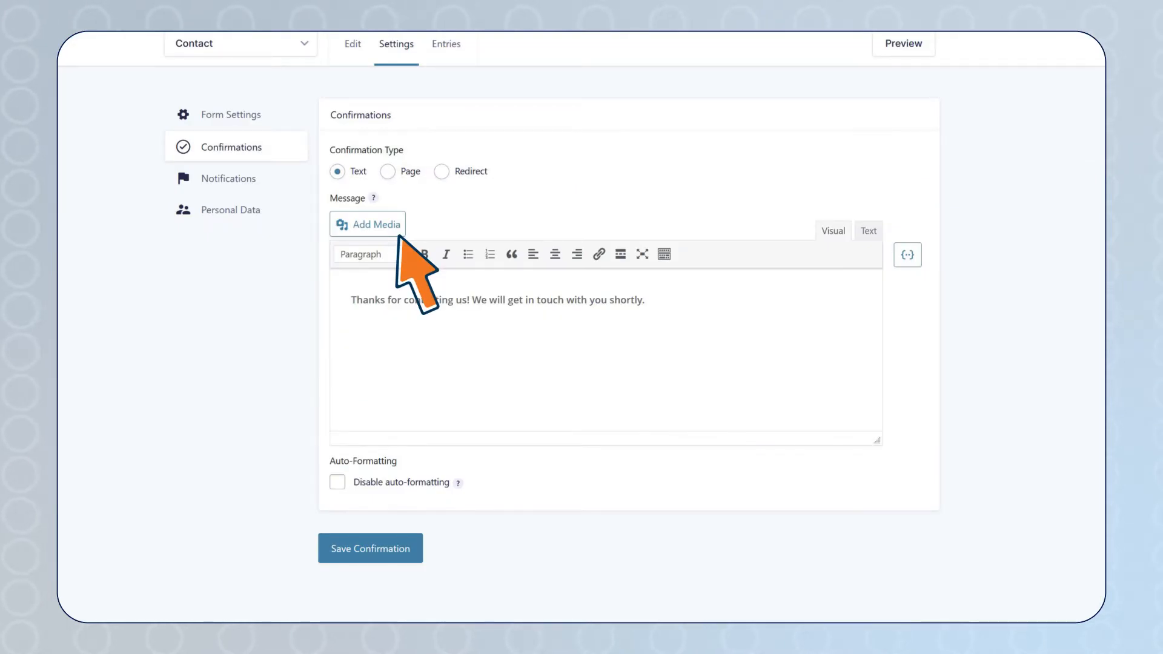
{"action": "left_click", "coordinate": [410, 172]}
{"action": "left_click", "coordinate": [472, 172]}
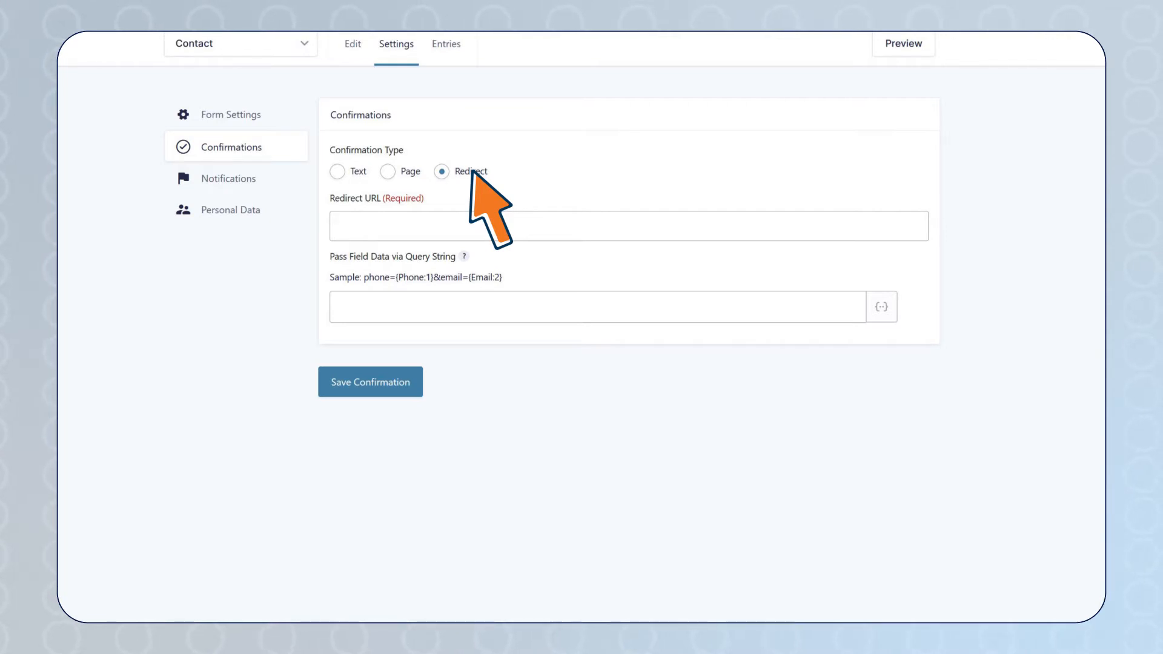
Step: Open the Contact form's Admin Notification for editing and review its recipient, sender, subject and message fields
{"action": "left_click", "coordinate": [274, 177]}
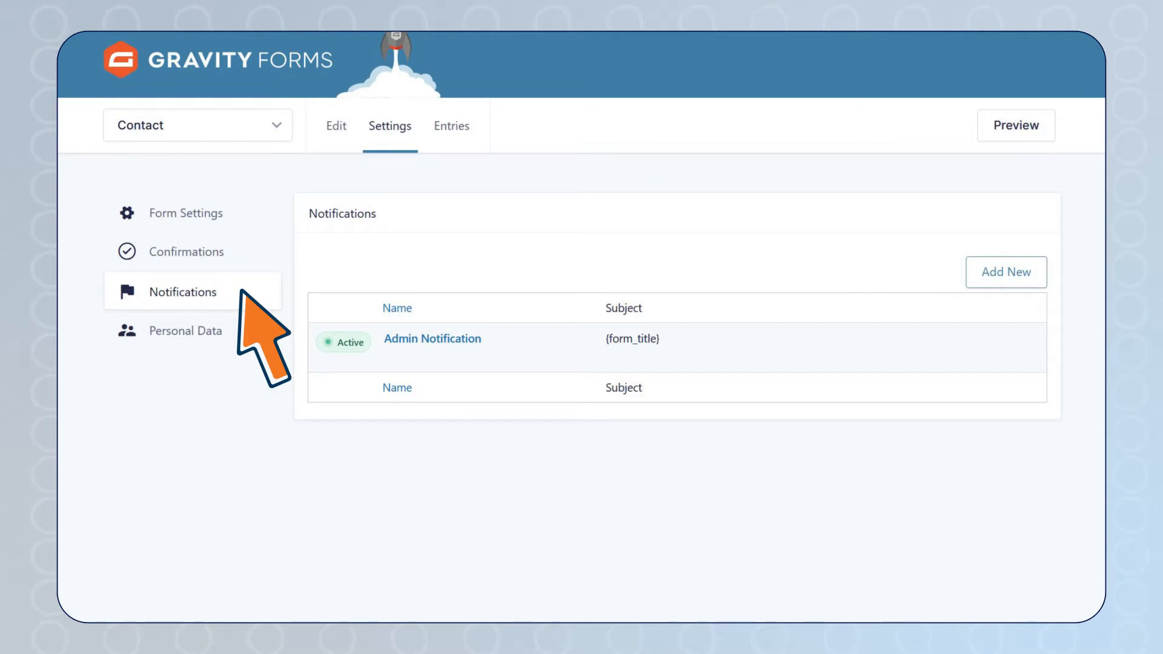
{"action": "mouse_move", "coordinate": [360, 347]}
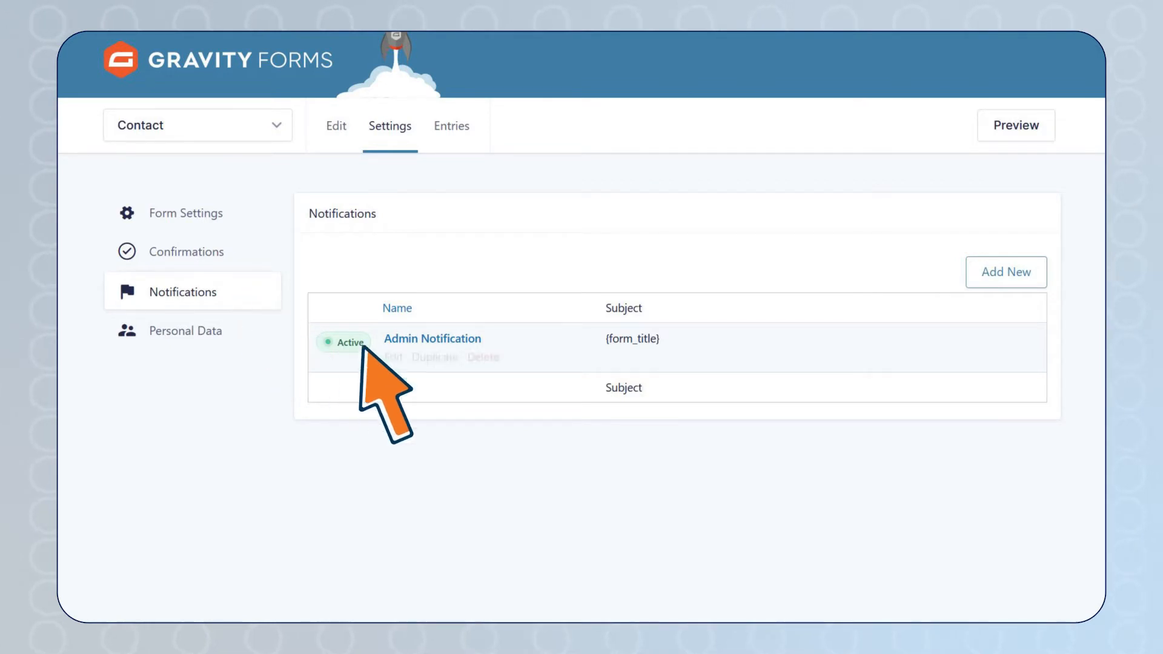
{"action": "left_click", "coordinate": [393, 357]}
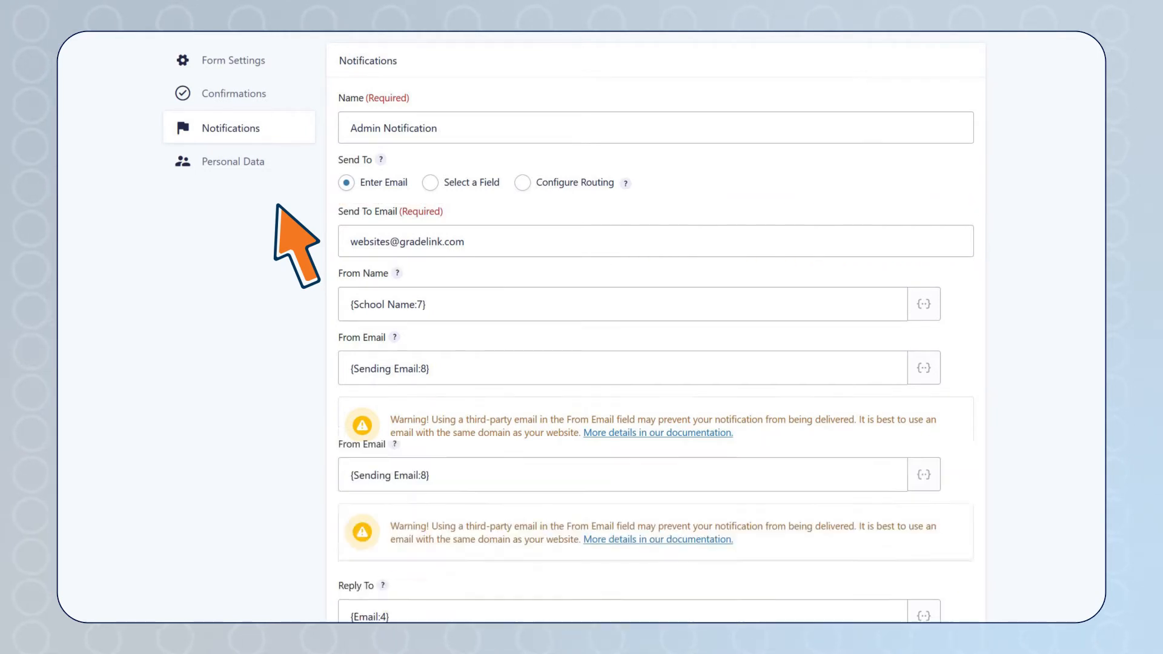
{"action": "scroll", "coordinate": [277, 206], "scroll_direction": "down", "scroll_amount": 6}
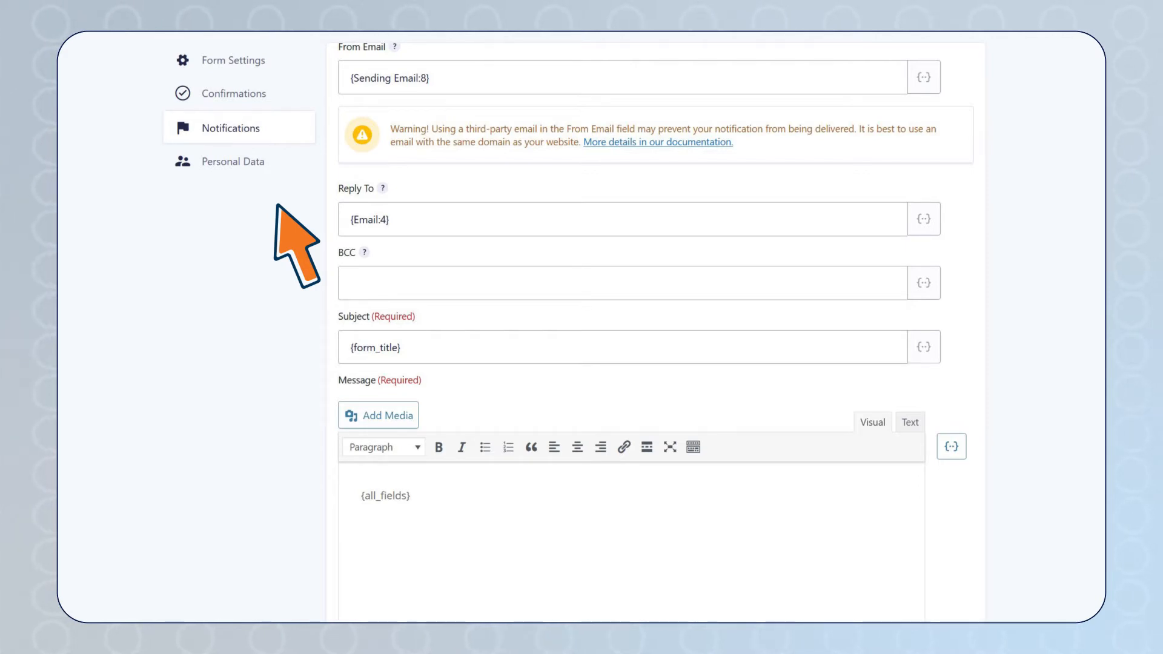
Step: Look at the Contact form's personal data settings and preview the form from the forms list
{"action": "left_click", "coordinate": [266, 161]}
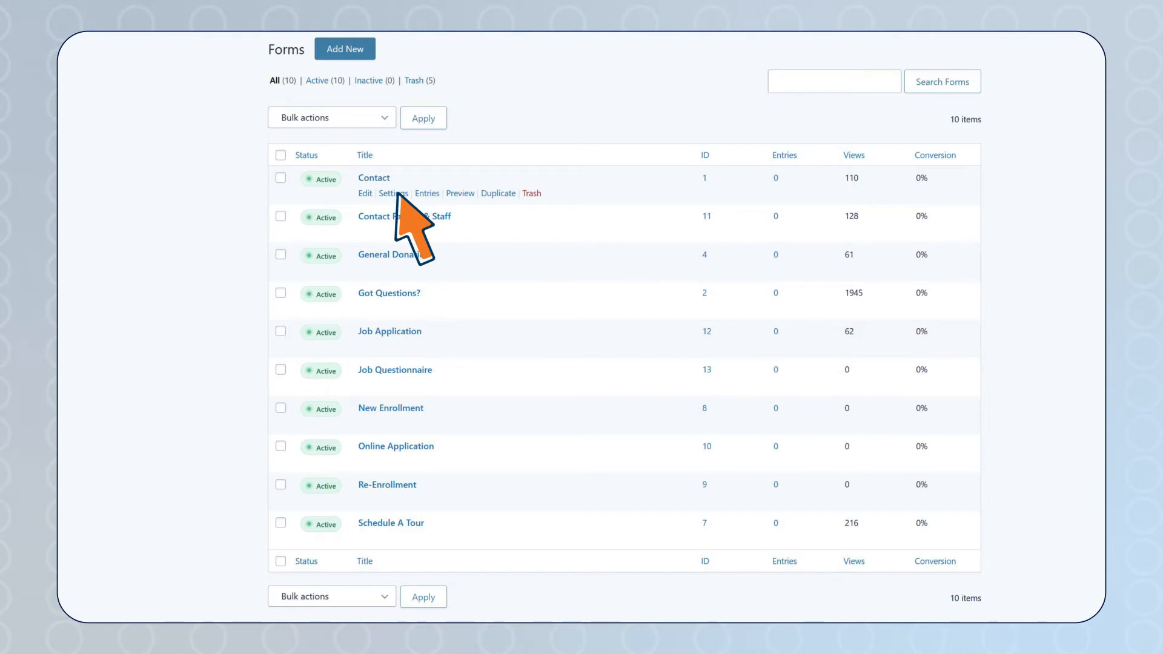
{"action": "left_click", "coordinate": [393, 193]}
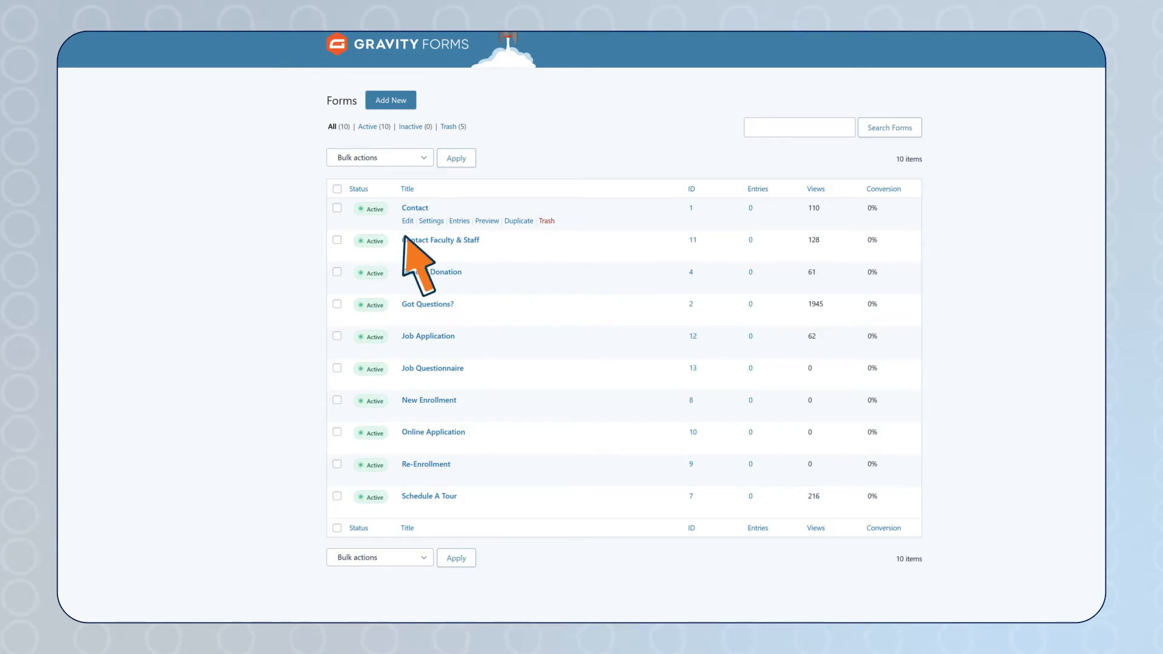
{"action": "left_click", "coordinate": [487, 221]}
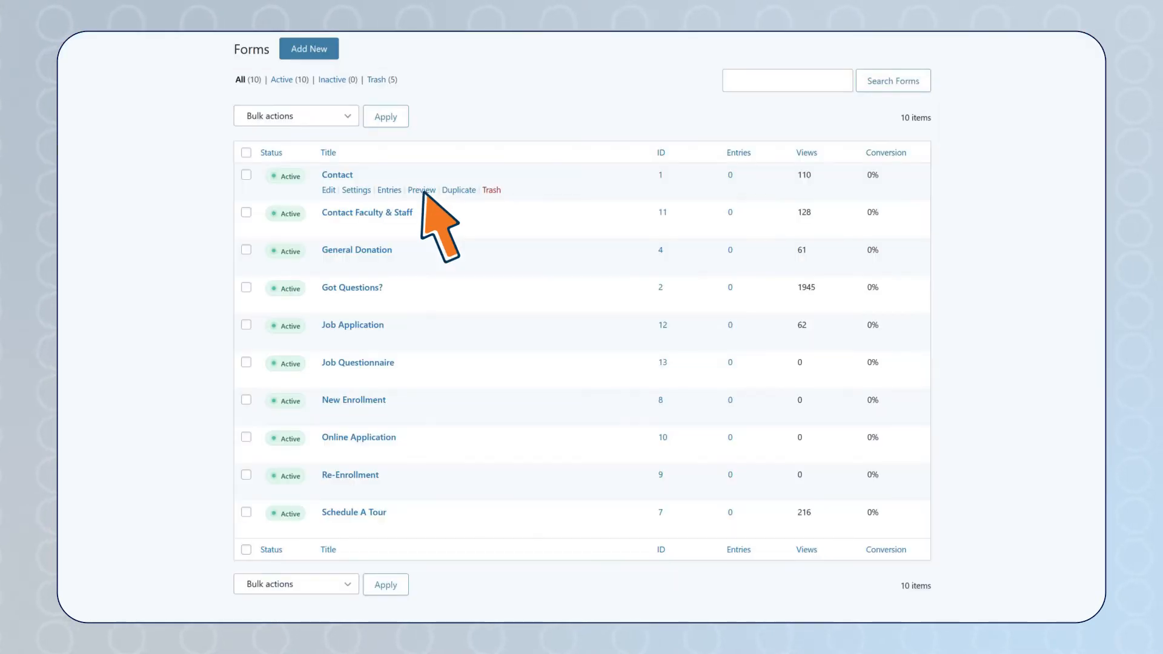
Step: Duplicate the Contact form and move the original Contact form to the trash
{"action": "left_click", "coordinate": [459, 189]}
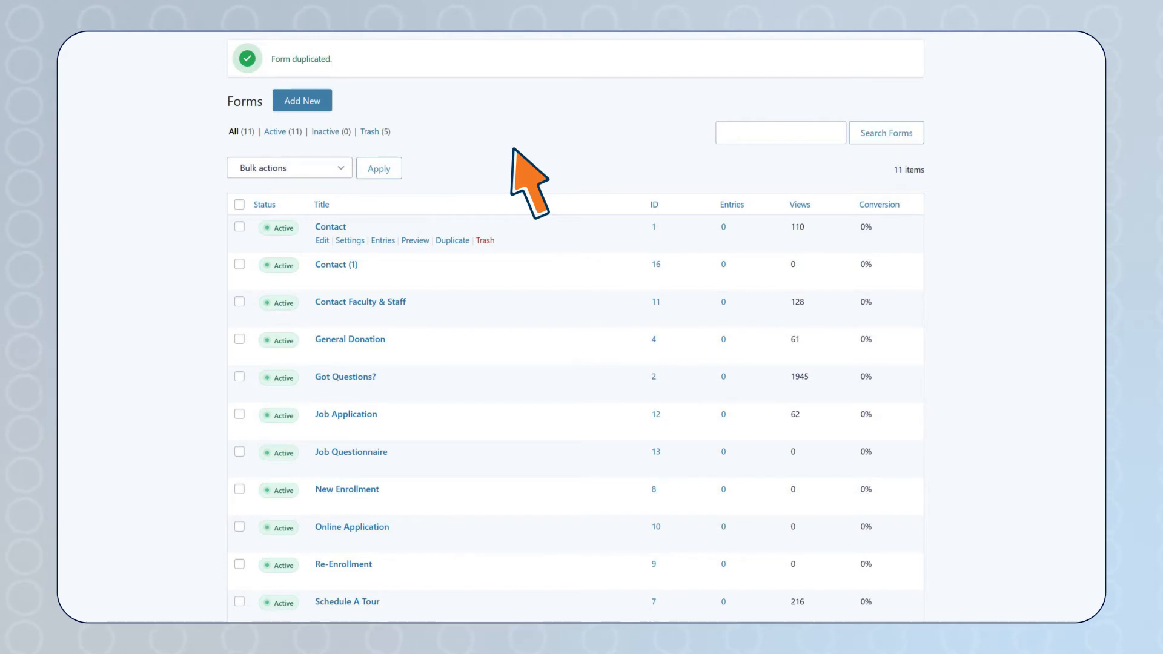
{"action": "left_click", "coordinate": [490, 242]}
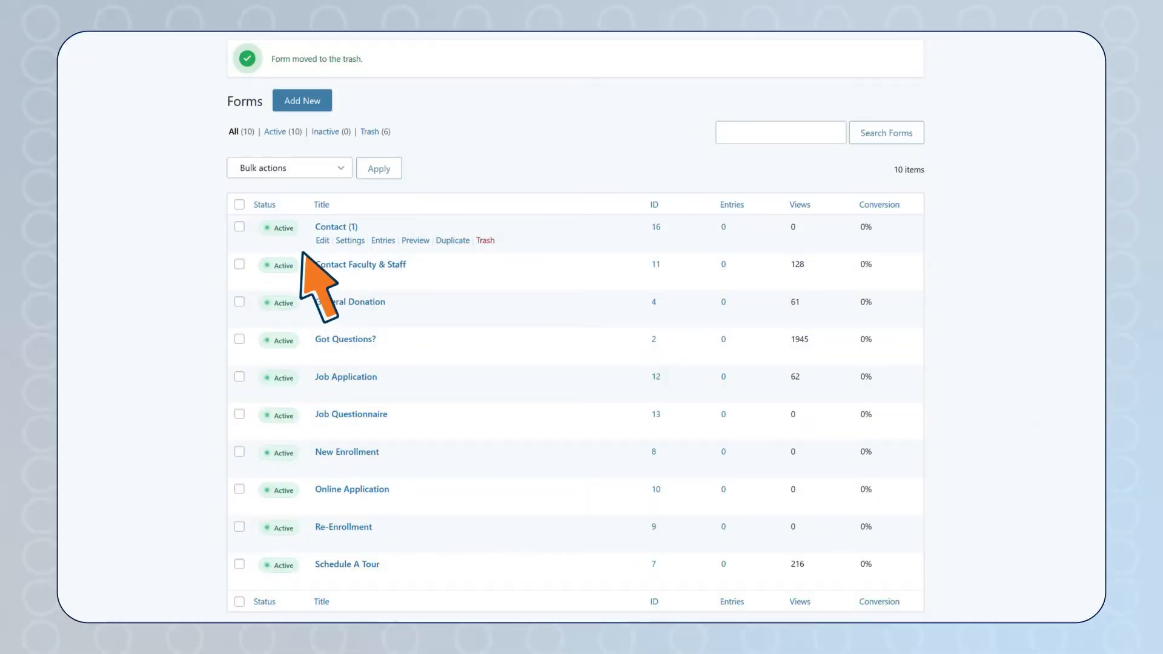
Step: Edit the Contact (1) form and arrange the Email and Message fields in the same row as the Name field
{"action": "left_click", "coordinate": [323, 241]}
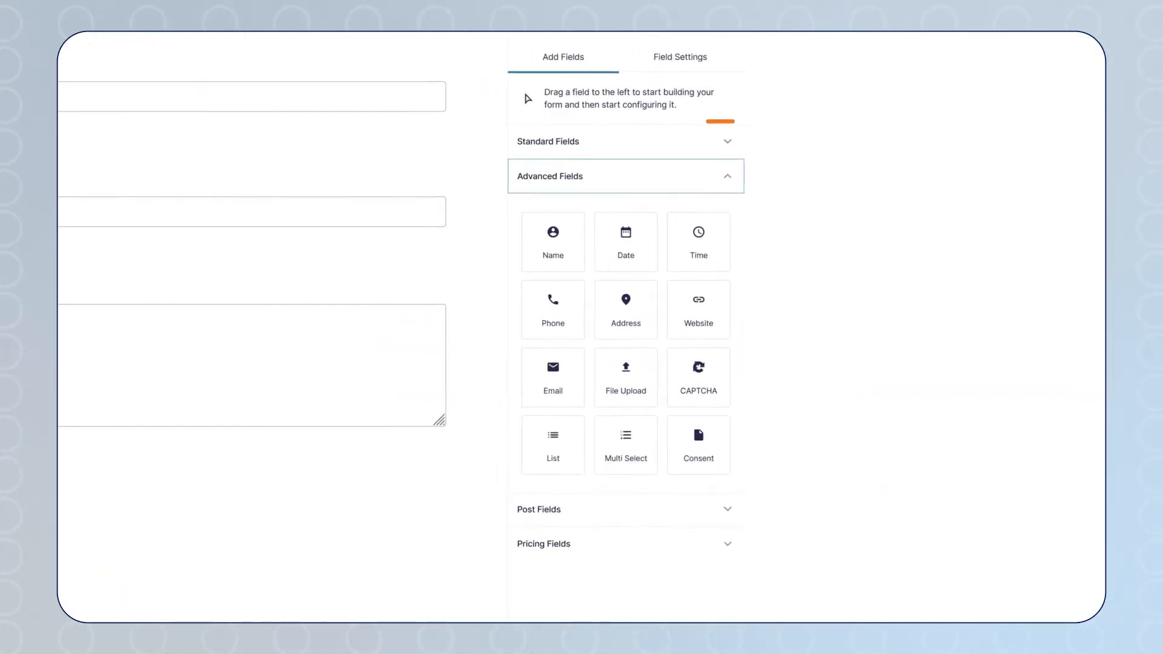
{"action": "left_click_drag", "start_coordinate": [1060, 265], "coordinate": [735, 197]}
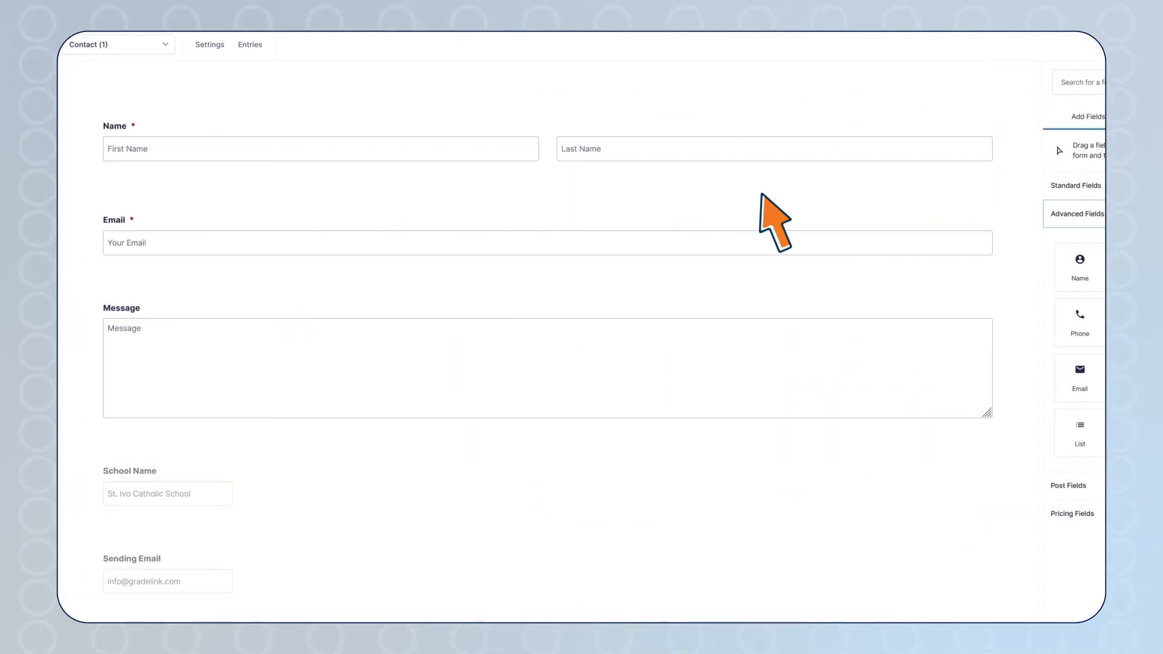
{"action": "mouse_move", "coordinate": [115, 194]}
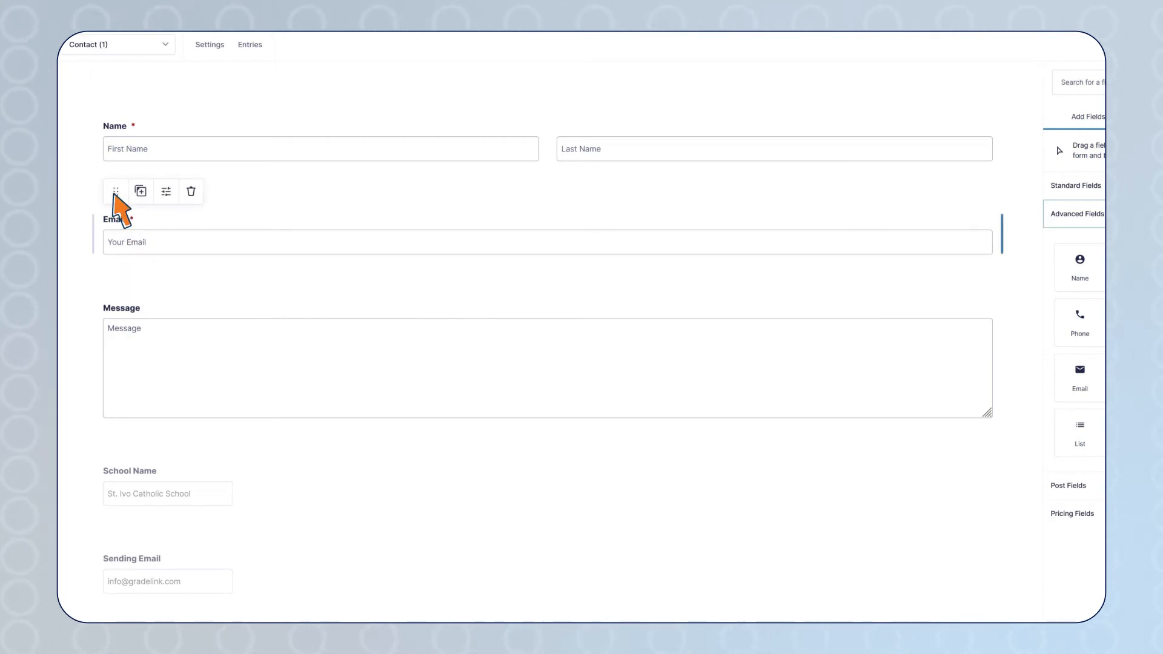
{"action": "left_click_drag", "start_coordinate": [114, 195], "coordinate": [146, 185]}
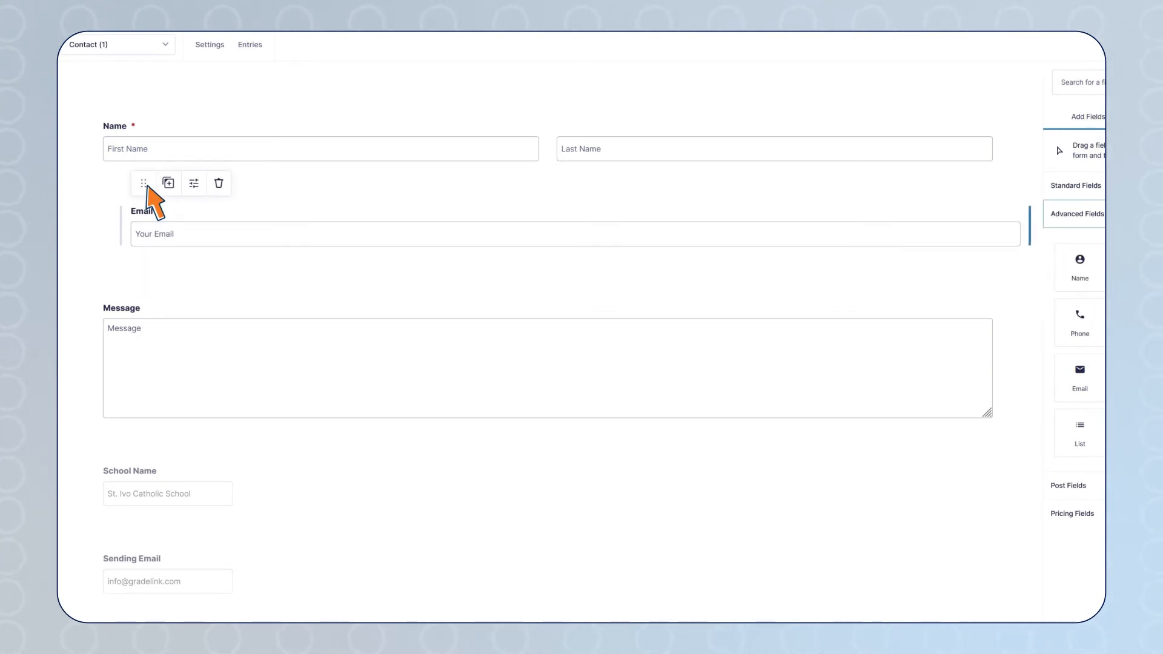
{"action": "left_click_drag", "start_coordinate": [147, 186], "coordinate": [896, 114]}
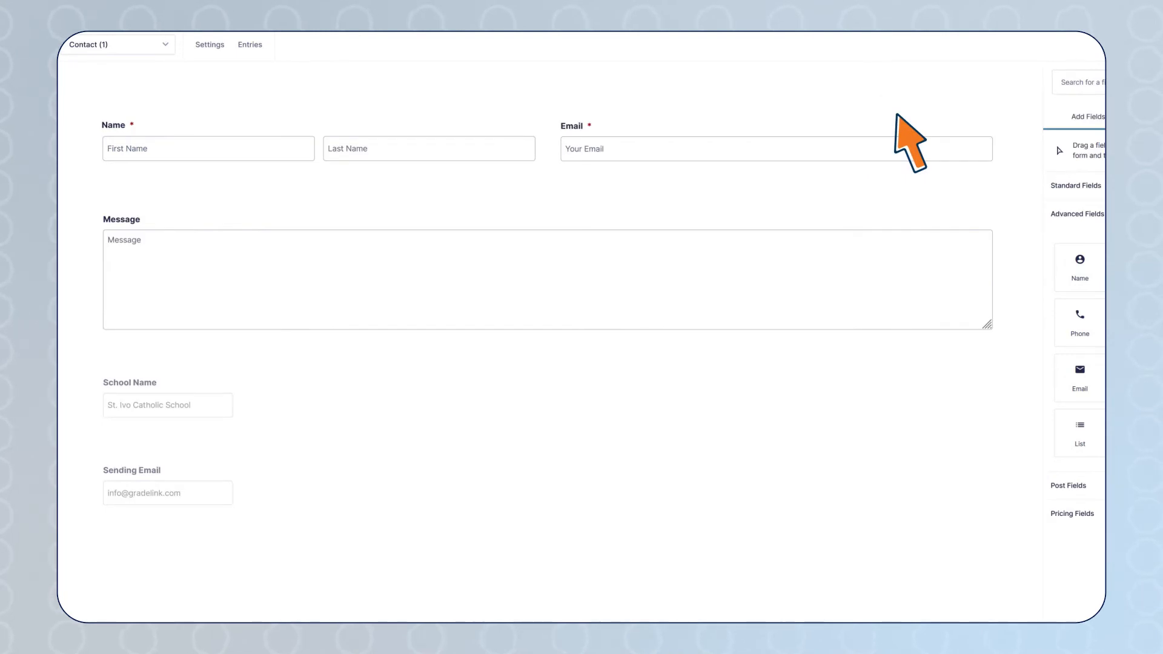
{"action": "mouse_move", "coordinate": [124, 190]}
{"action": "left_click_drag", "start_coordinate": [120, 191], "coordinate": [892, 80]}
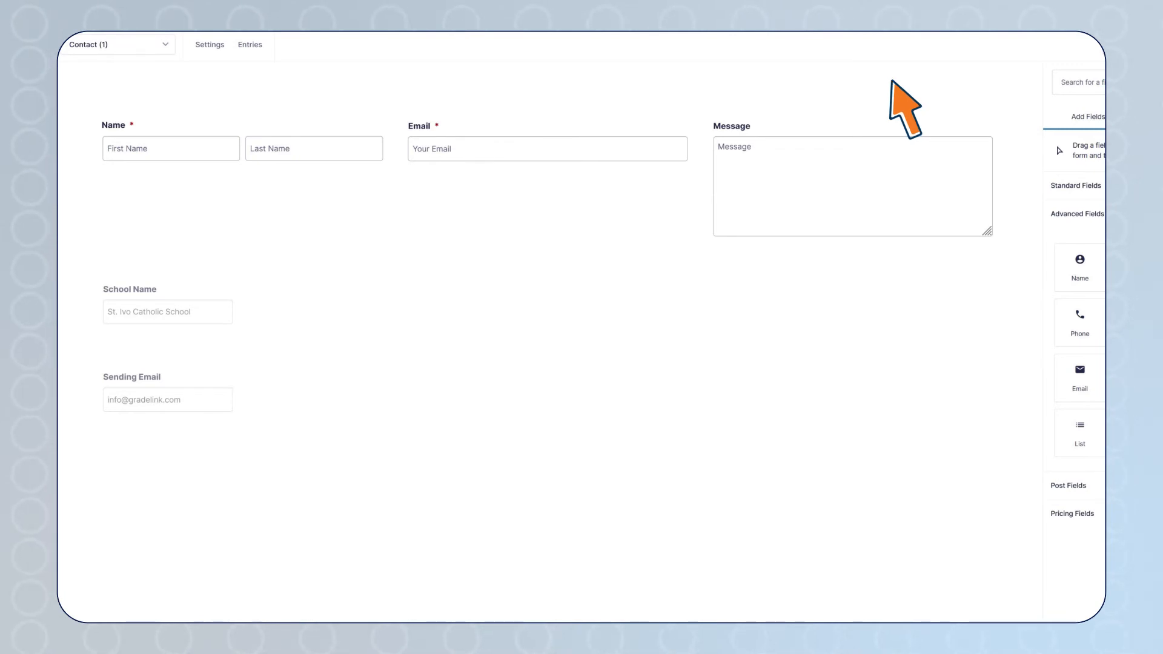
Step: Duplicate the Email field, open the copy's field settings and delete the original Email field between Name and Message
{"action": "mouse_move", "coordinate": [444, 101]}
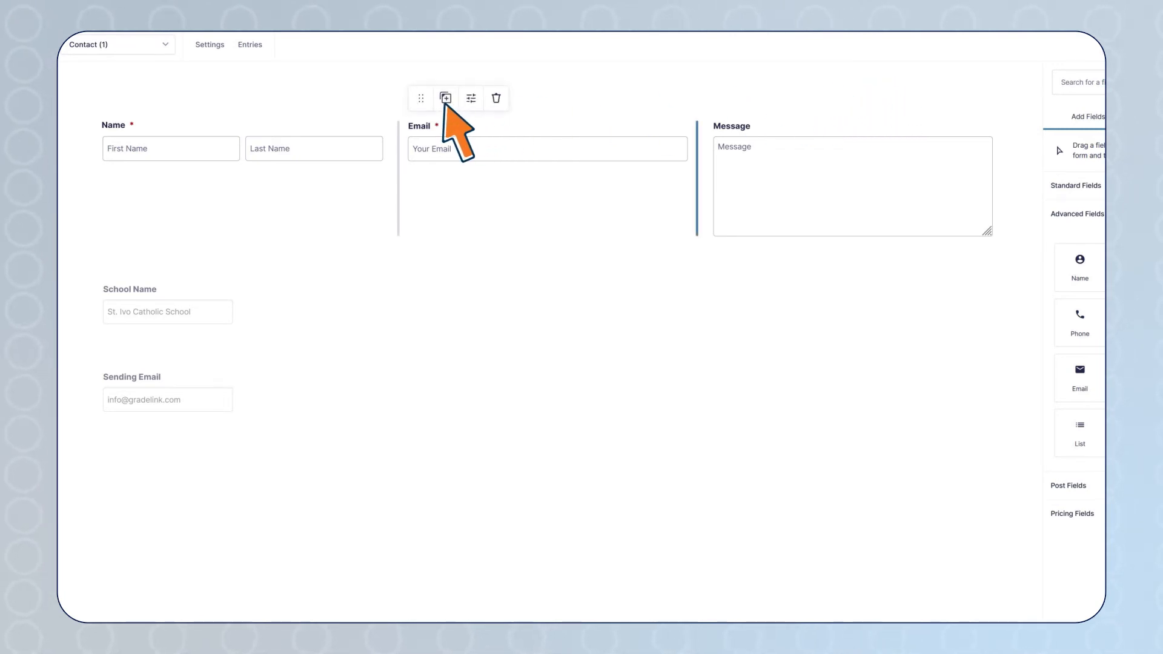
{"action": "left_click", "coordinate": [445, 98]}
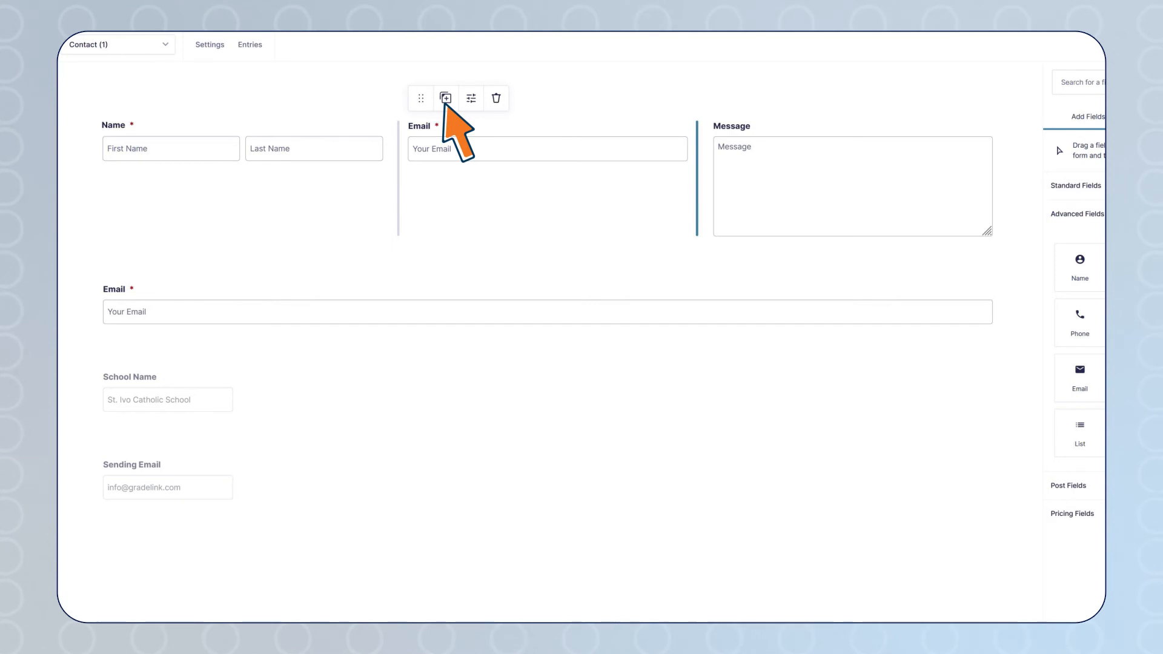
{"action": "left_click", "coordinate": [163, 261]}
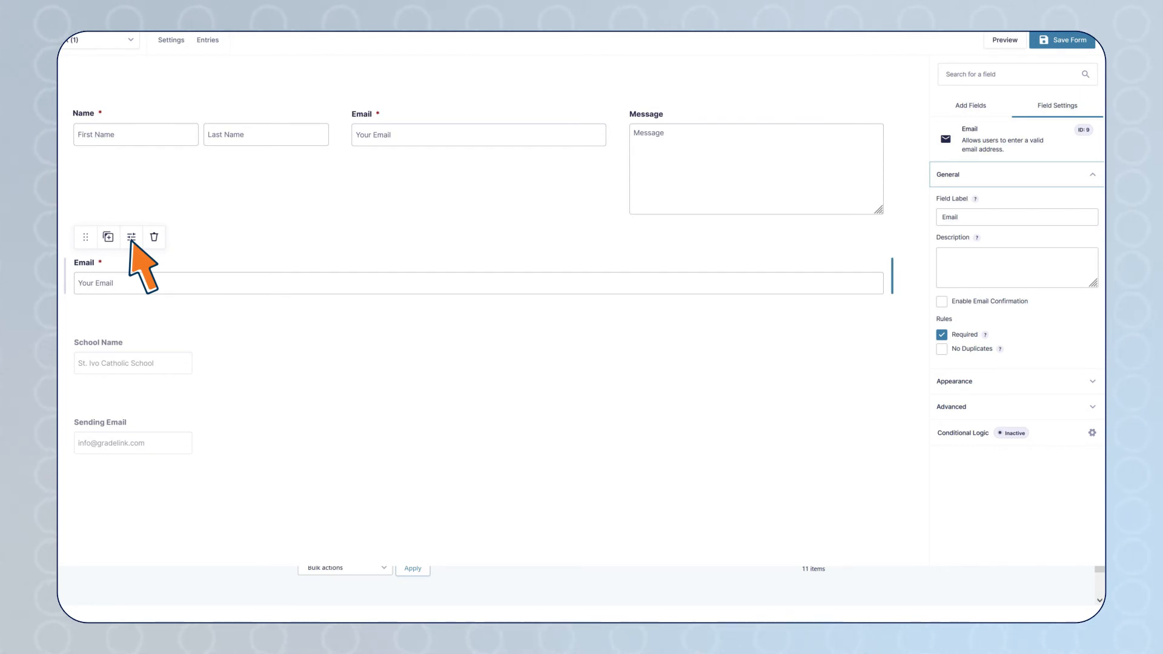
{"action": "mouse_move", "coordinate": [415, 117]}
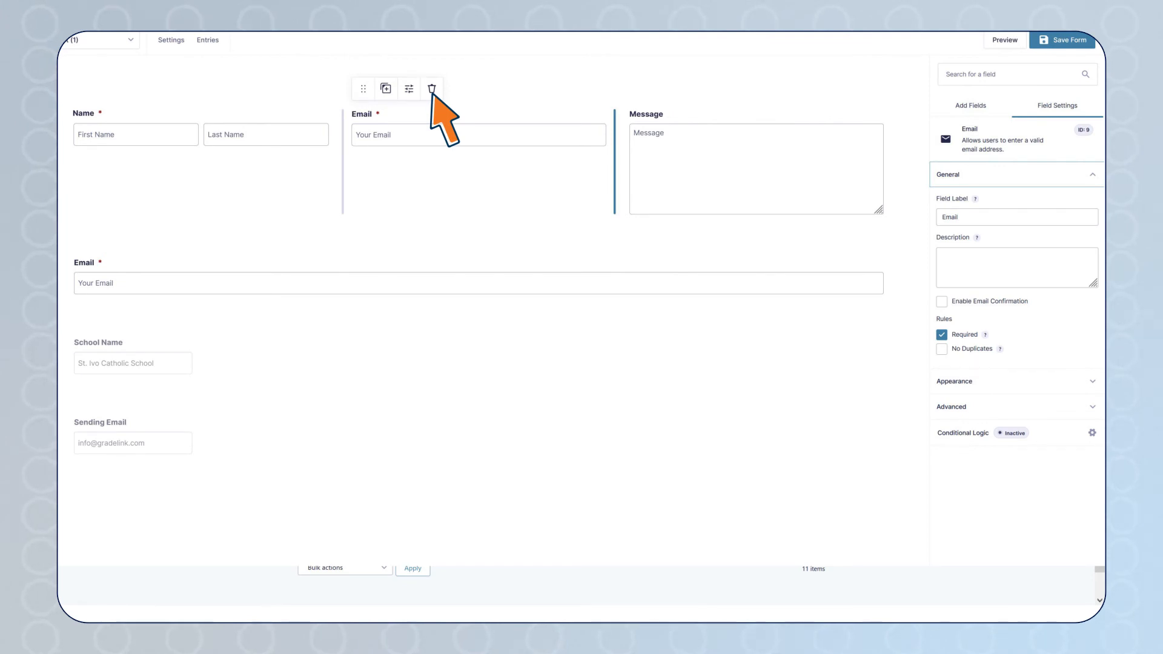
{"action": "left_click", "coordinate": [431, 89]}
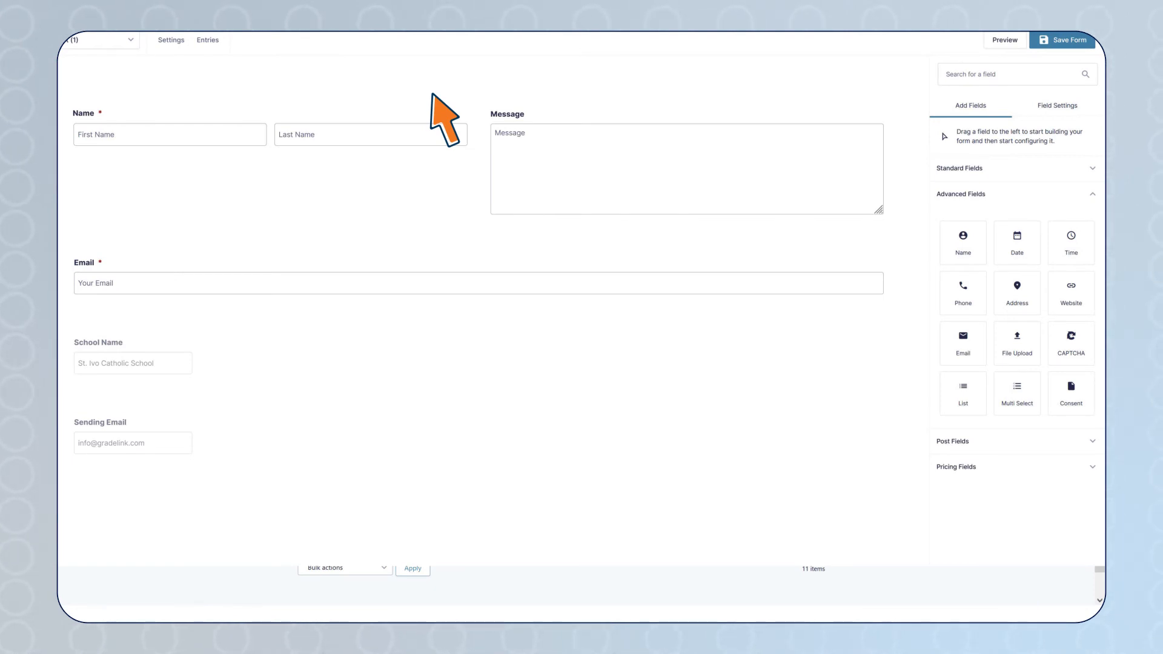
Step: Turn off the Required rule in the Name field's settings
{"action": "left_click", "coordinate": [158, 114]}
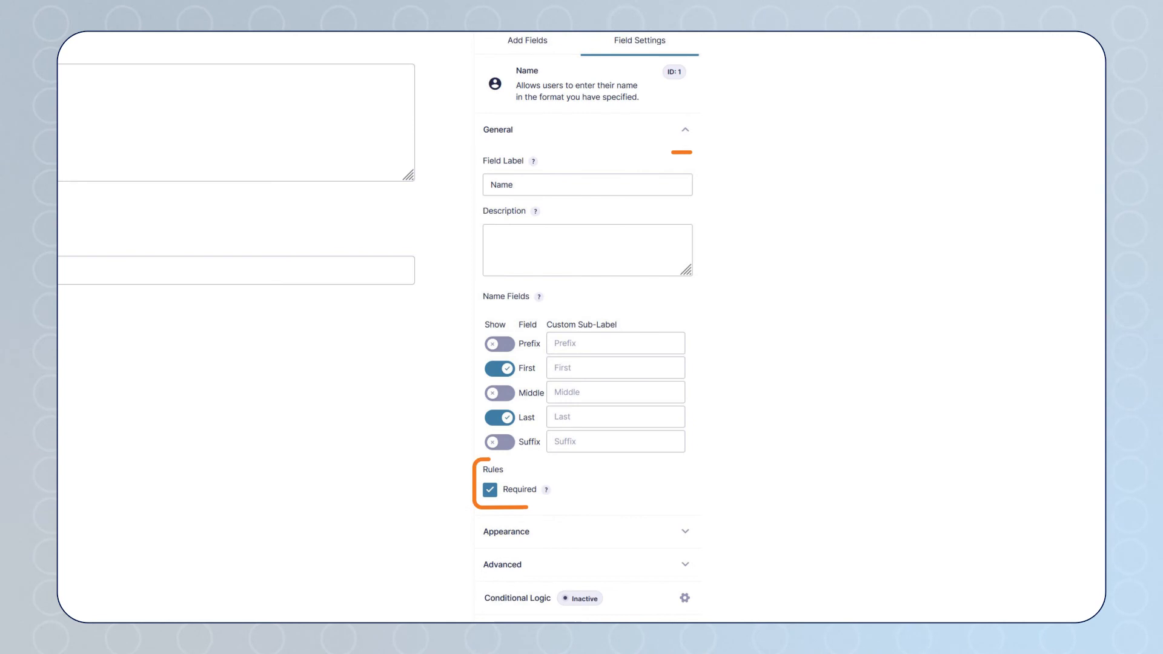
{"action": "left_click", "coordinate": [492, 490]}
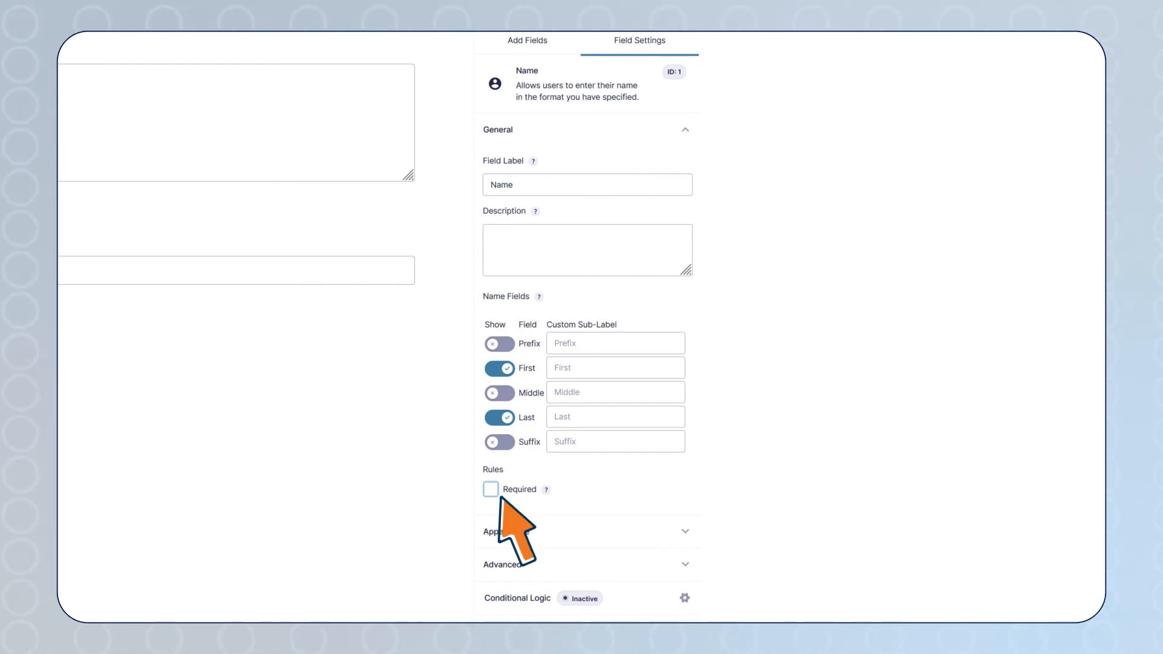
{"action": "left_click", "coordinate": [567, 523]}
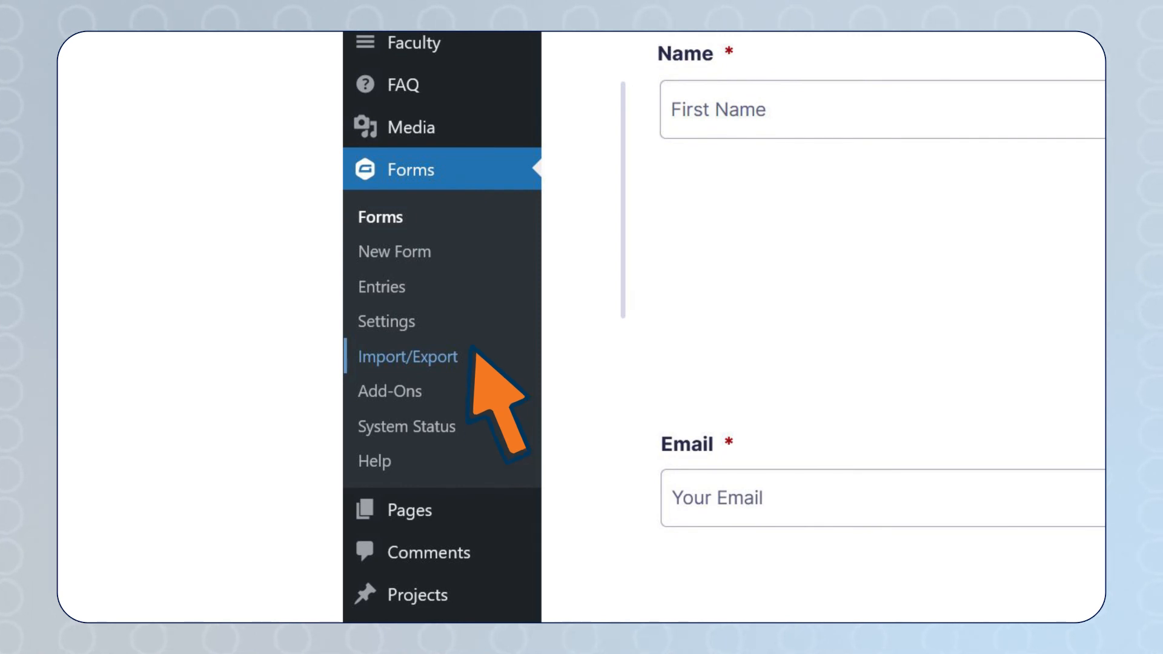
Step: Set up an entries export for the Contact (1) form with all of its fields selected
{"action": "left_click", "coordinate": [474, 354]}
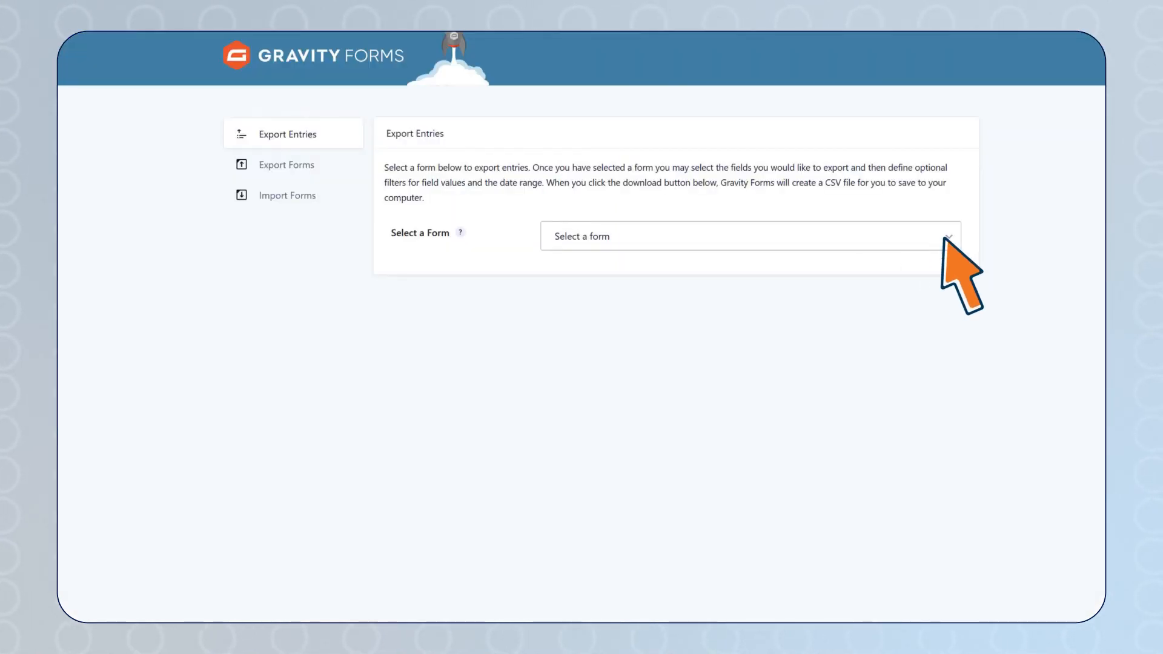
{"action": "left_click", "coordinate": [939, 242]}
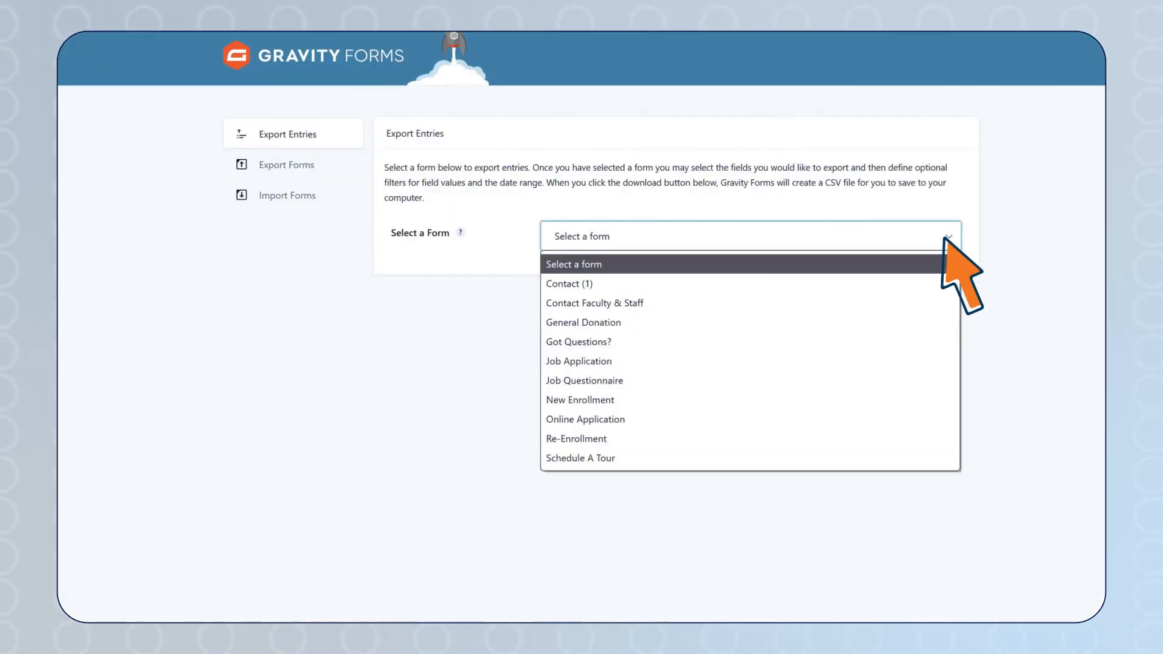
{"action": "left_click", "coordinate": [897, 282]}
{"action": "left_click", "coordinate": [579, 277]}
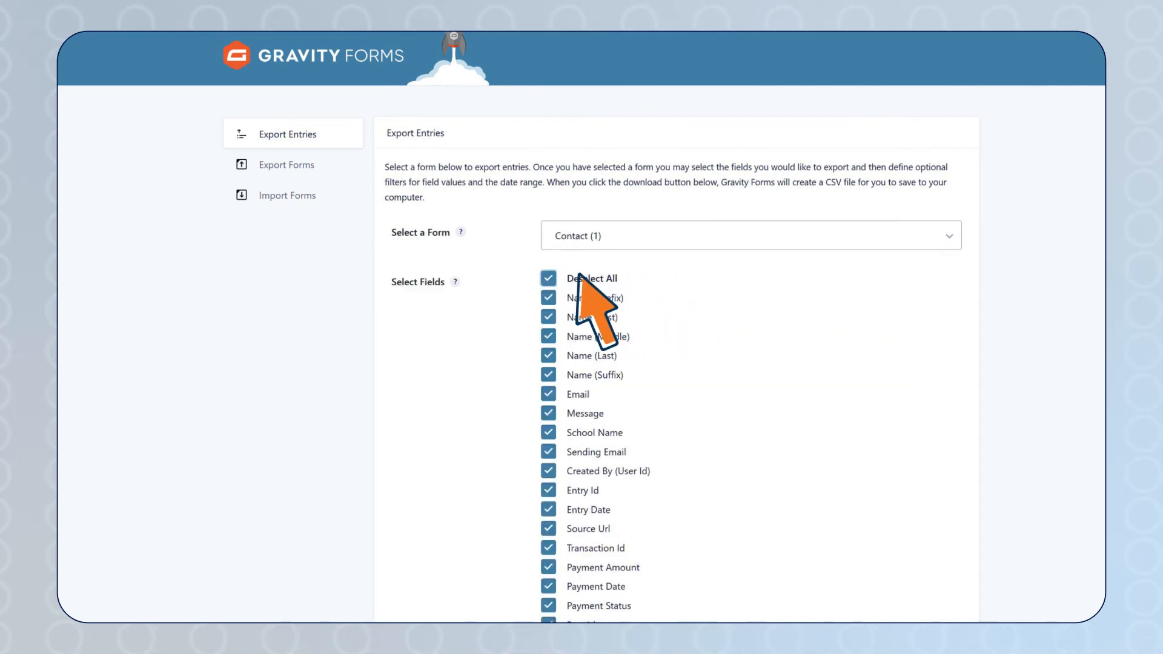
{"action": "scroll", "coordinate": [581, 275], "scroll_direction": "down", "scroll_amount": 5}
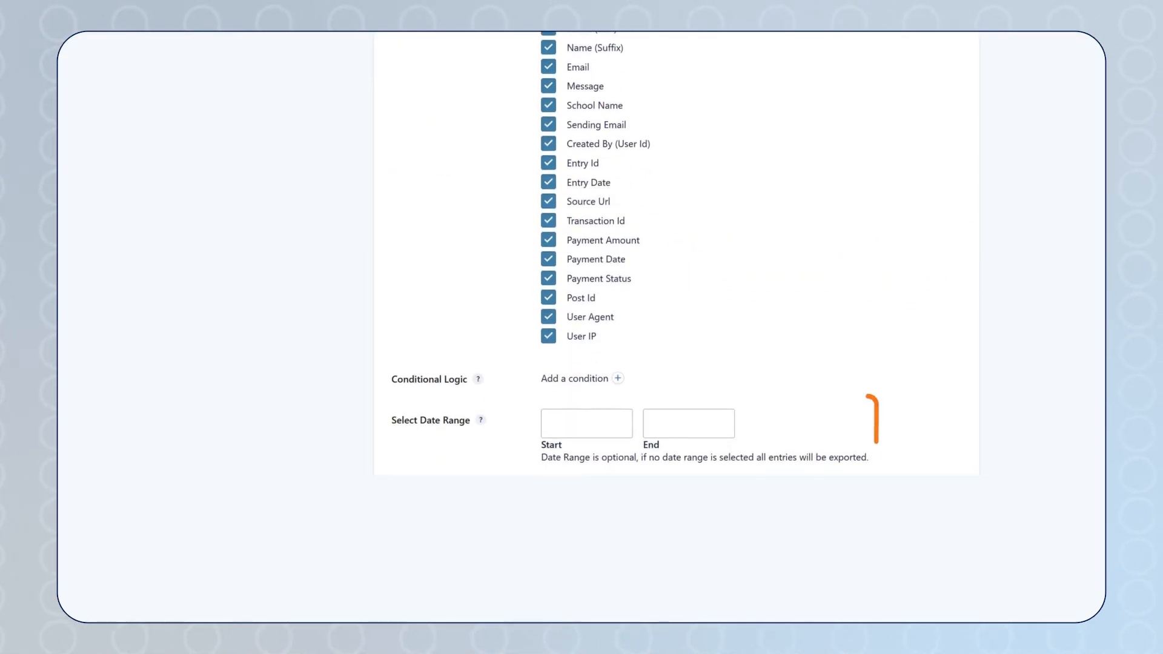